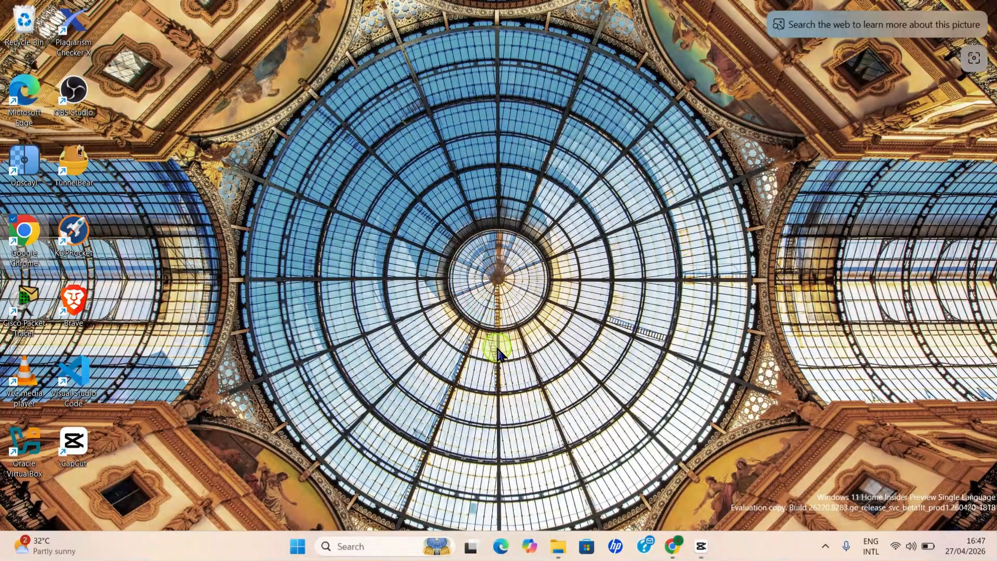
Open Microsoft Edge and go to forms.microsoft.com.
left_click(501, 556)
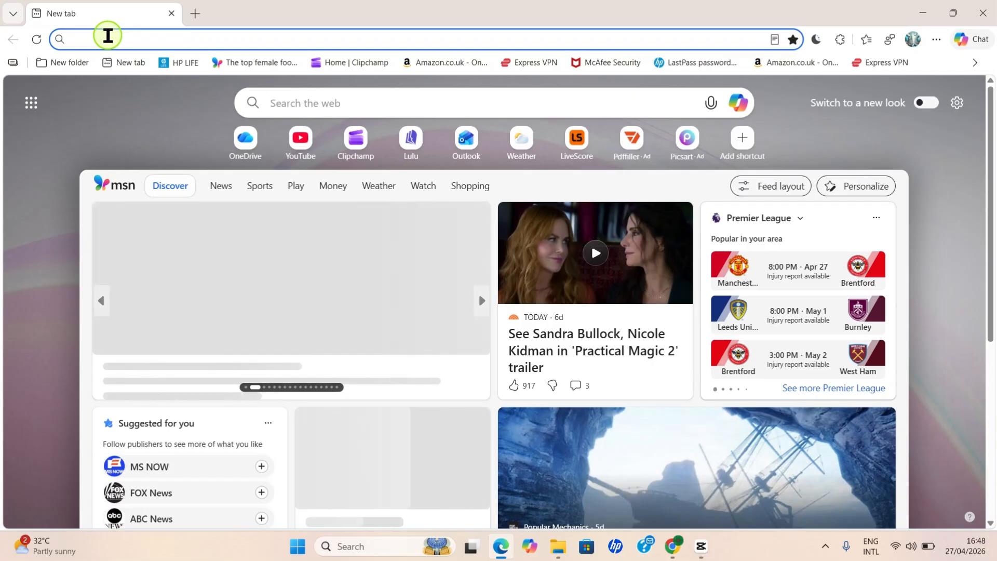
type("forms.microsoft.com")
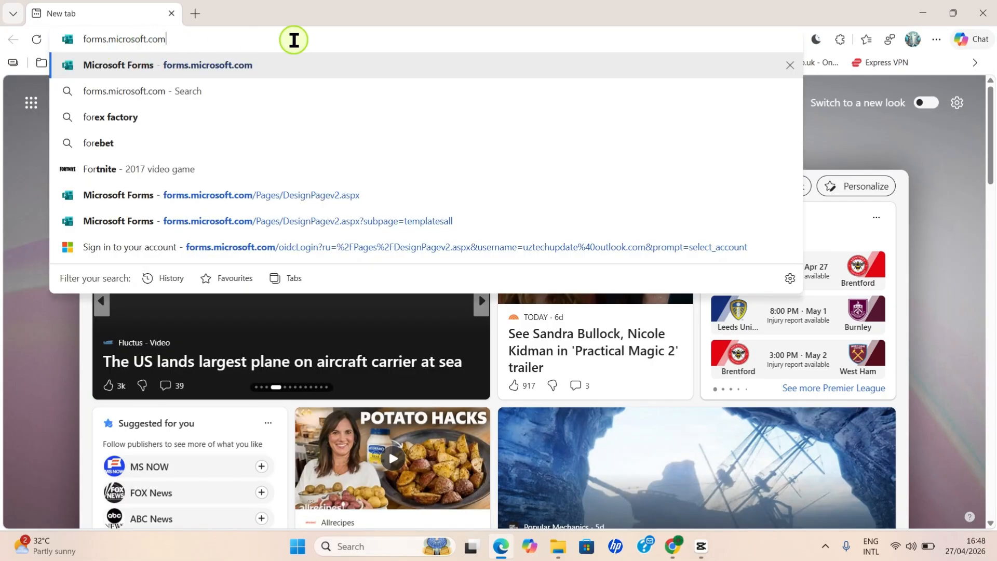
key("Return")
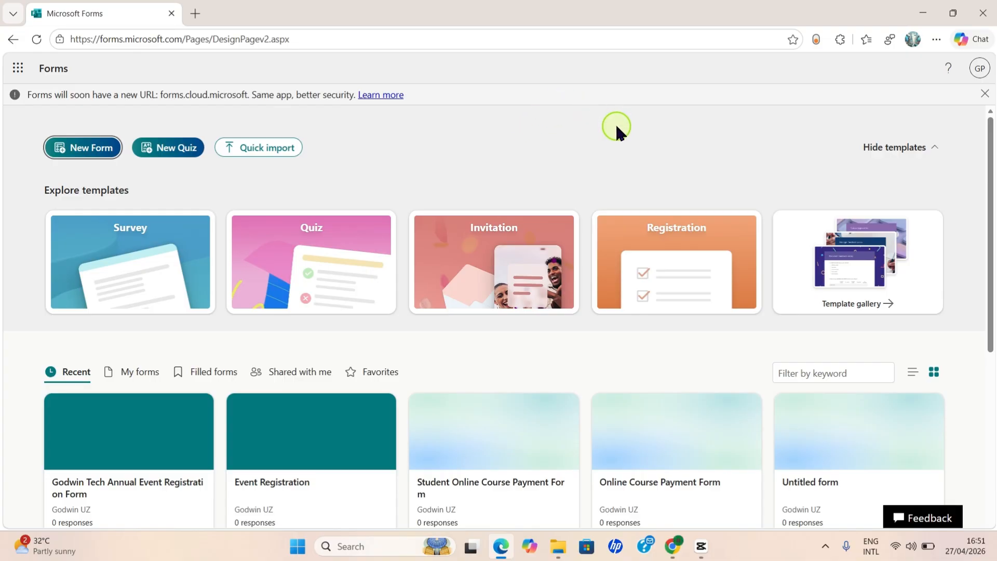
Create a form from the Employee satisfaction survey template in the template gallery.
left_click(864, 306)
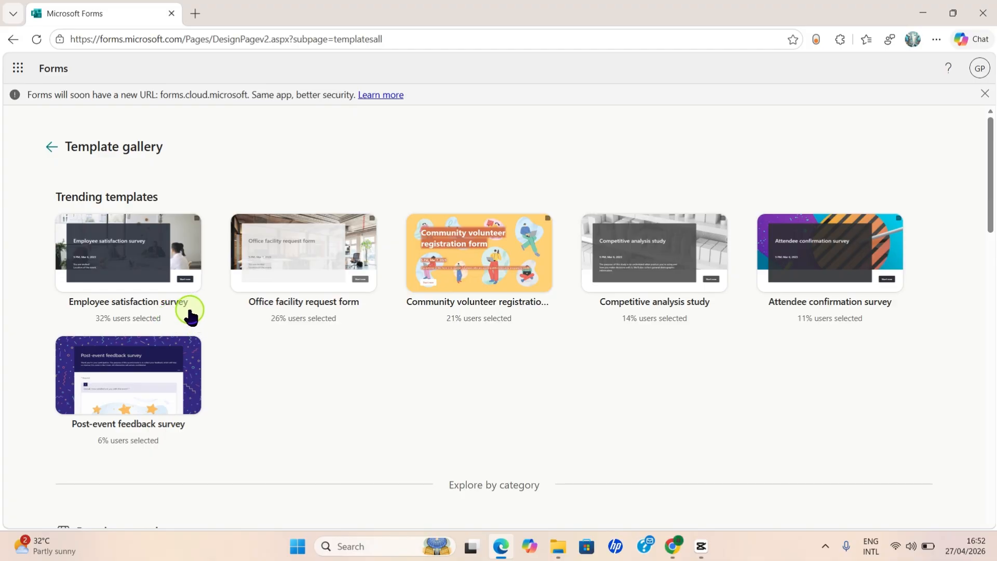
left_click(119, 248)
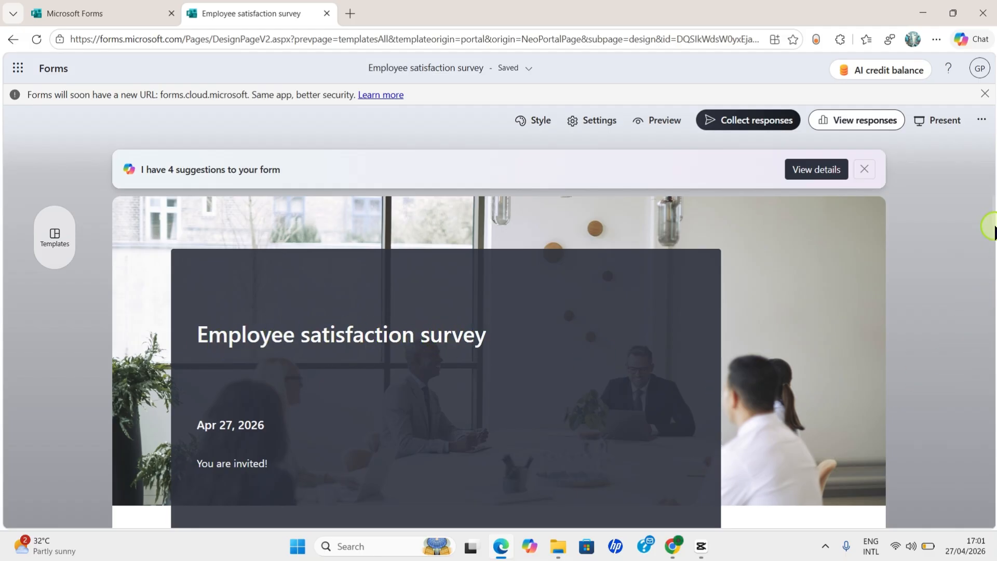
Add "GTech" in front of the survey title so it reads "GTech Employee satisfaction survey".
scroll(989, 228, "down", 2)
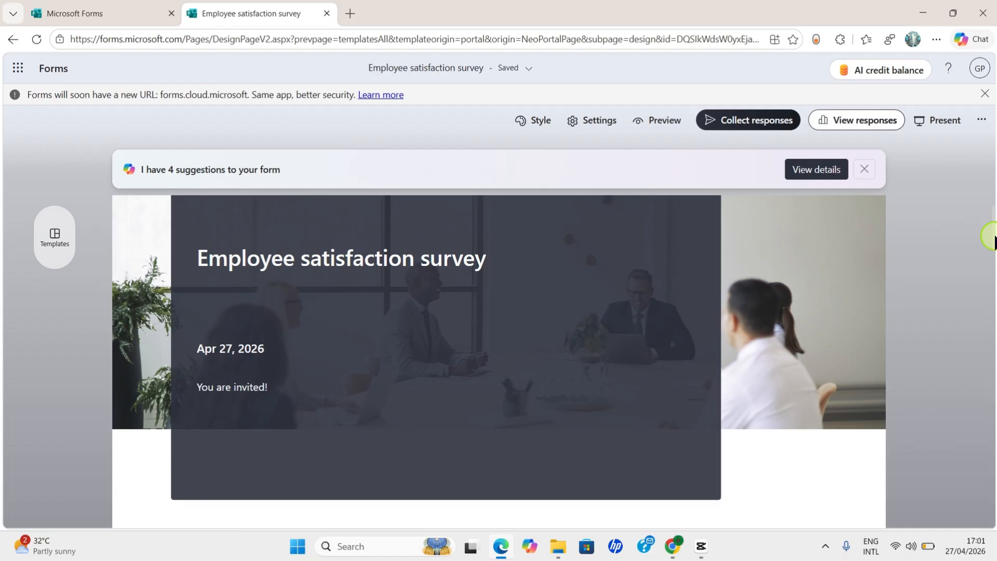
left_click(315, 258)
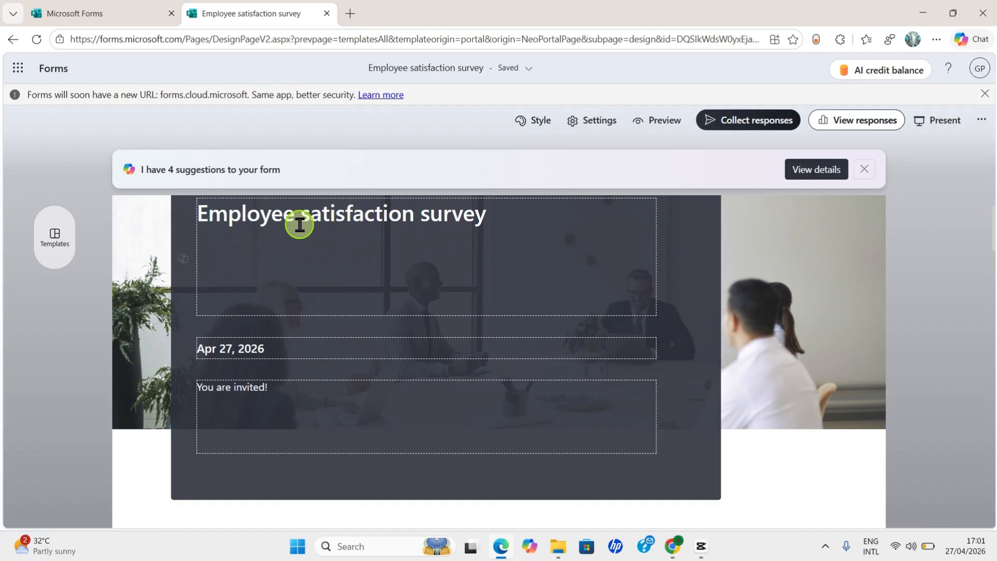
type("GTech")
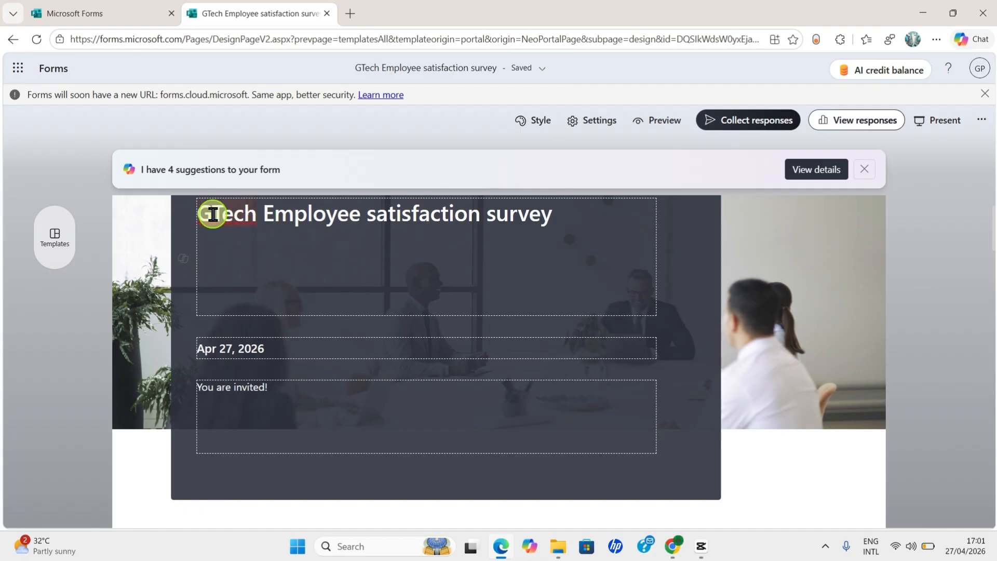
left_click(274, 351)
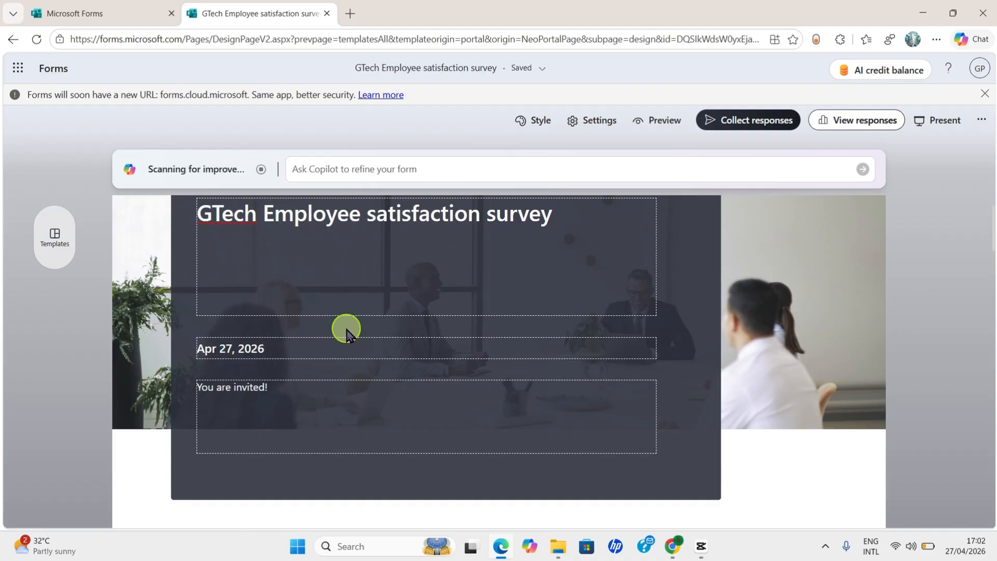
Look over the survey's cover section and its first question.
scroll(500, 378, "down", 10)
scroll(643, 416, "up", 6)
scroll(626, 405, "up", 6)
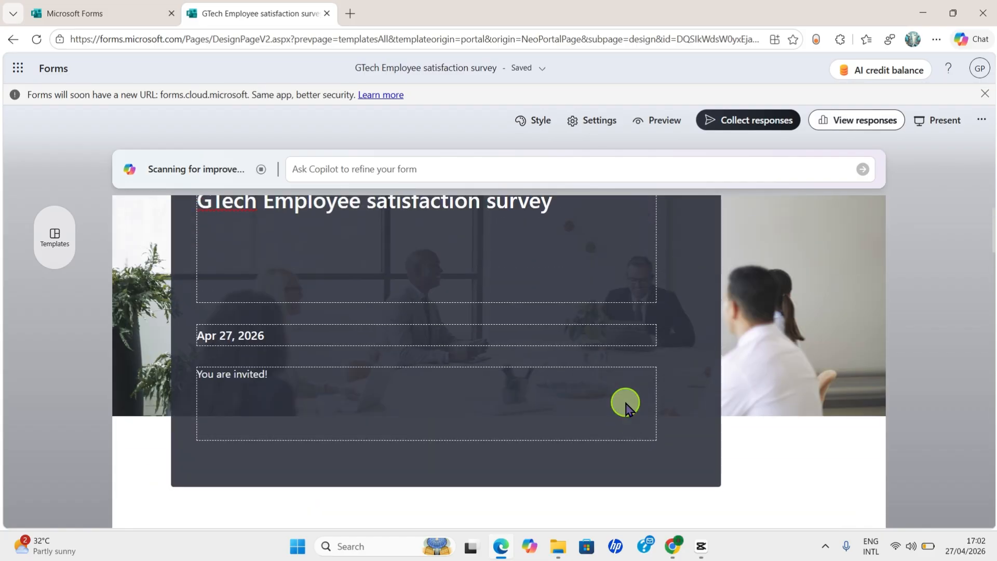
scroll(626, 405, "down", 1)
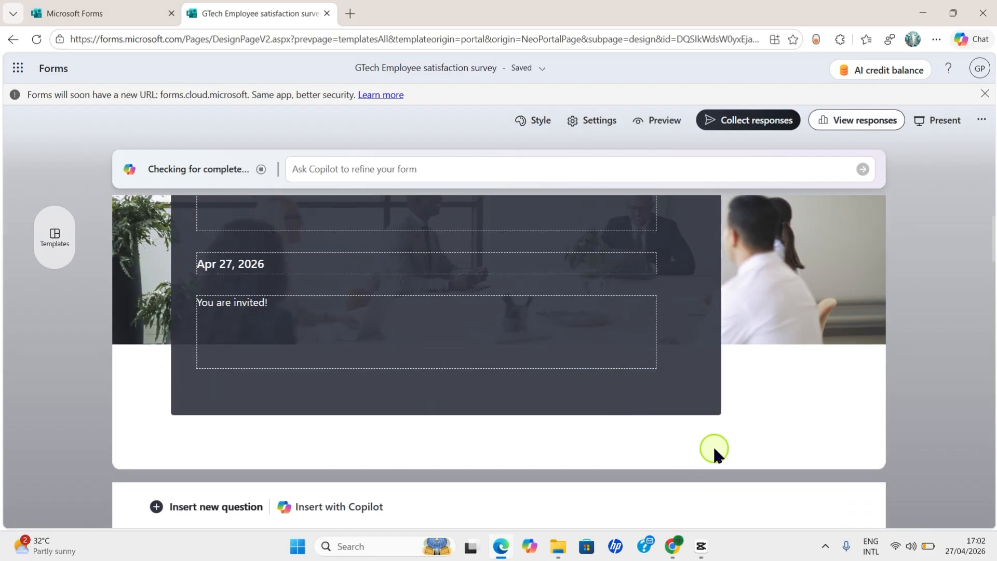
scroll(868, 310, "down", 3)
scroll(867, 309, "up", 5)
scroll(844, 314, "down", 4)
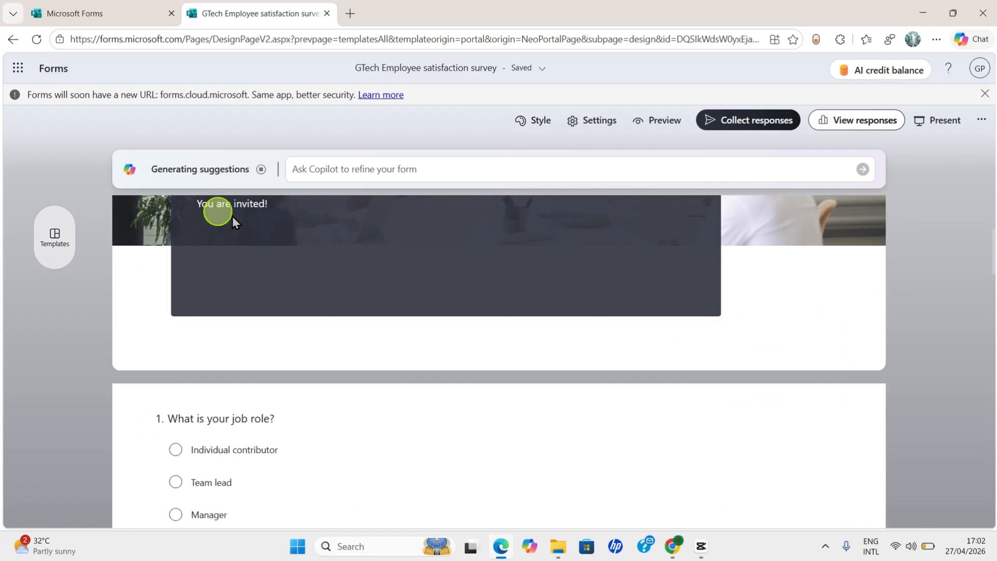
scroll(369, 361, "down", 3)
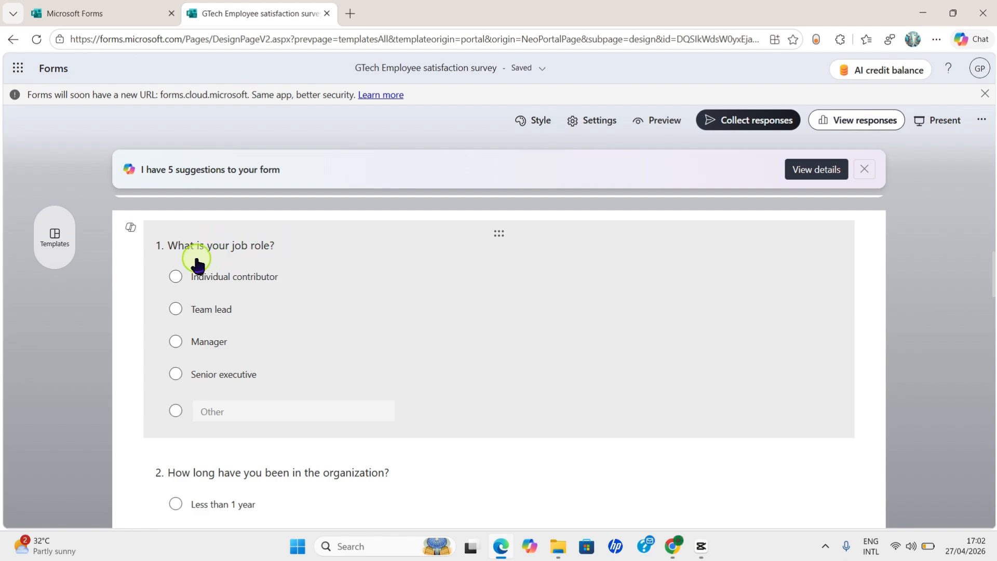
Make the "What is your job role?" question required.
left_click(216, 248)
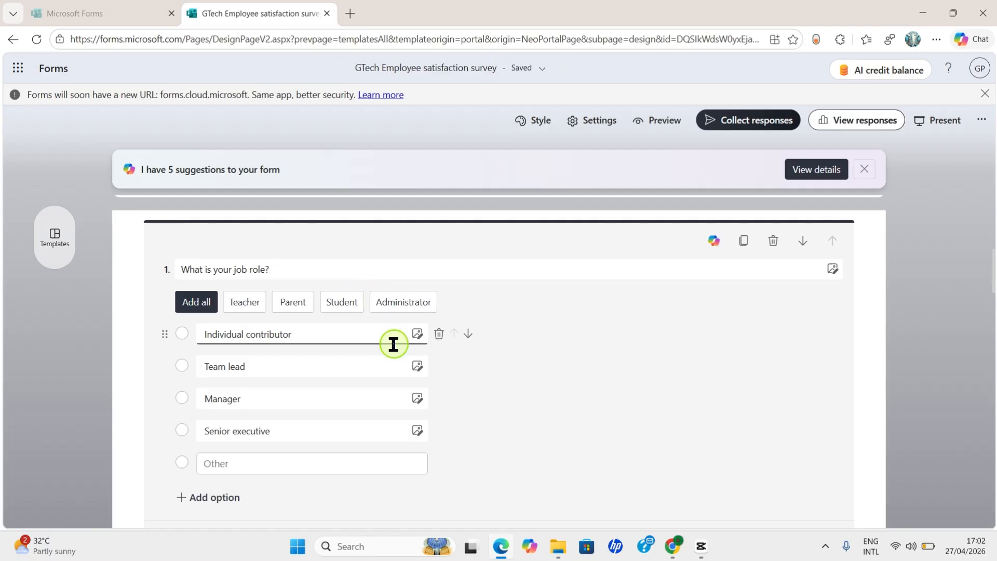
scroll(431, 419, "down", 3)
scroll(465, 345, "up", 3)
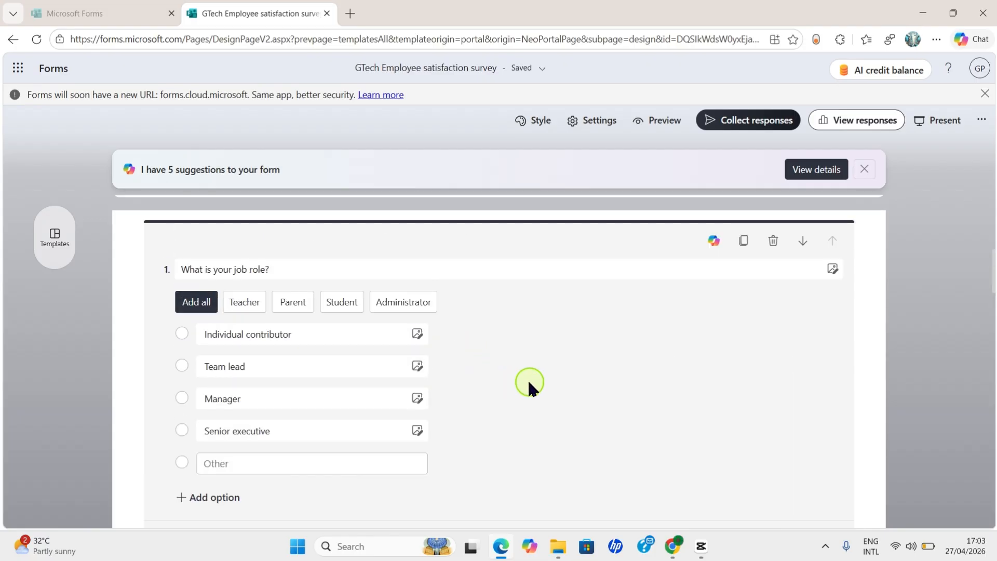
scroll(548, 394, "down", 3)
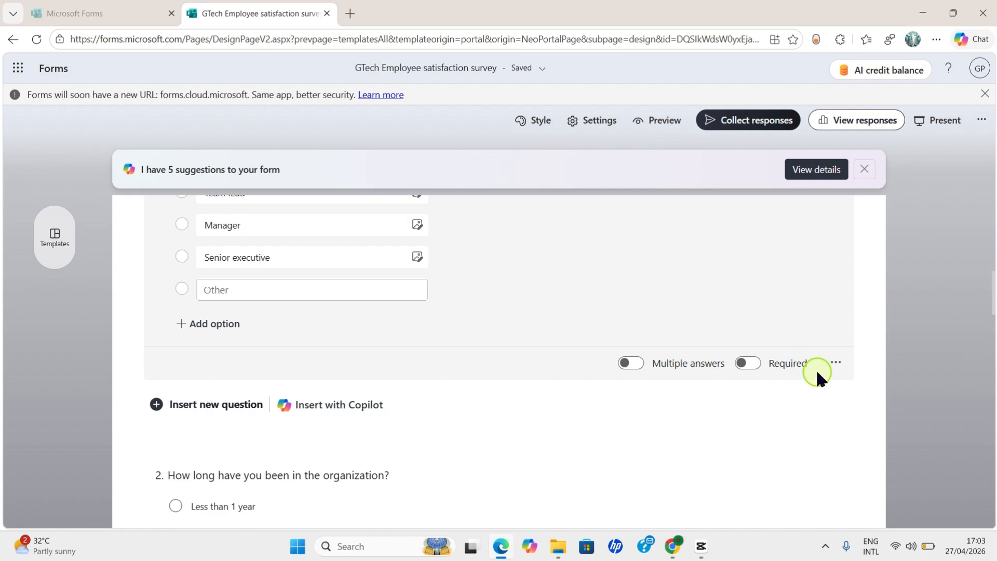
left_click(749, 364)
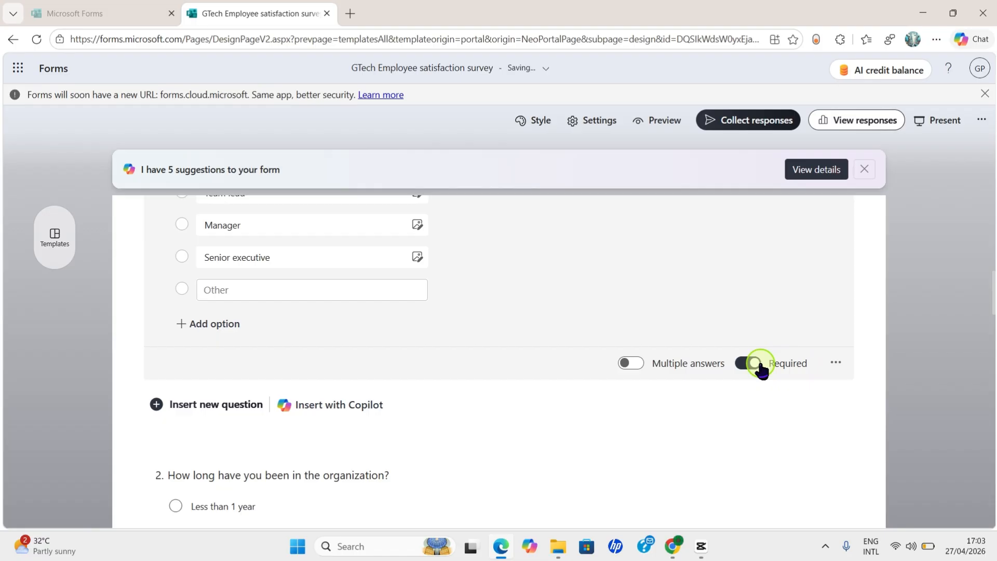
scroll(602, 301, "up", 2)
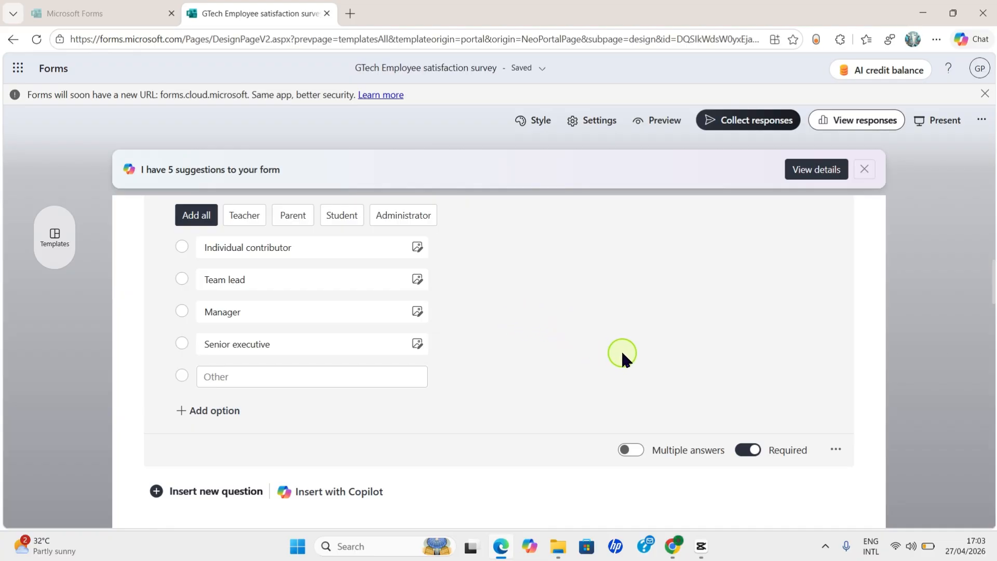
scroll(595, 356, "up", 4)
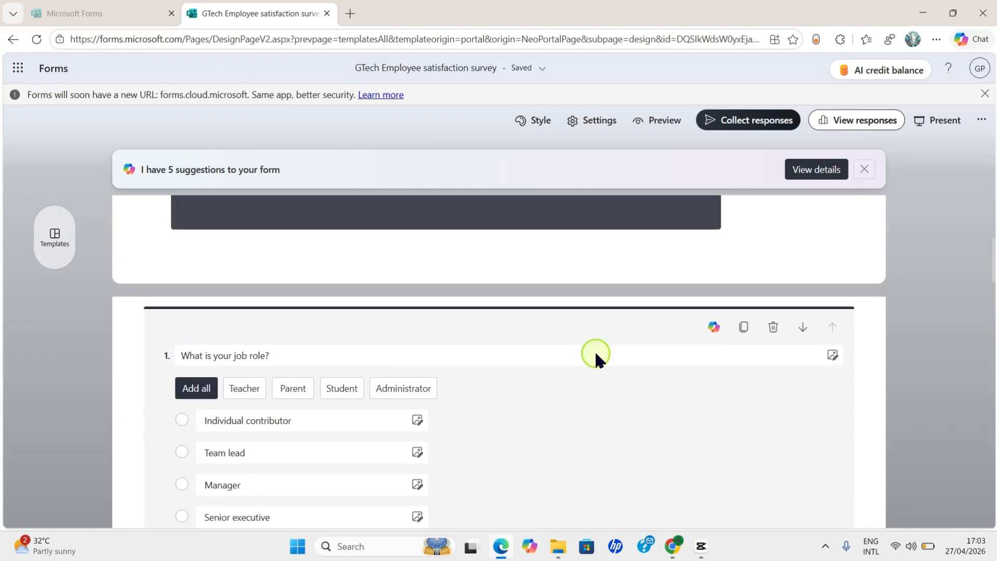
scroll(595, 356, "down", 4)
scroll(595, 356, "up", 1)
left_click(974, 410)
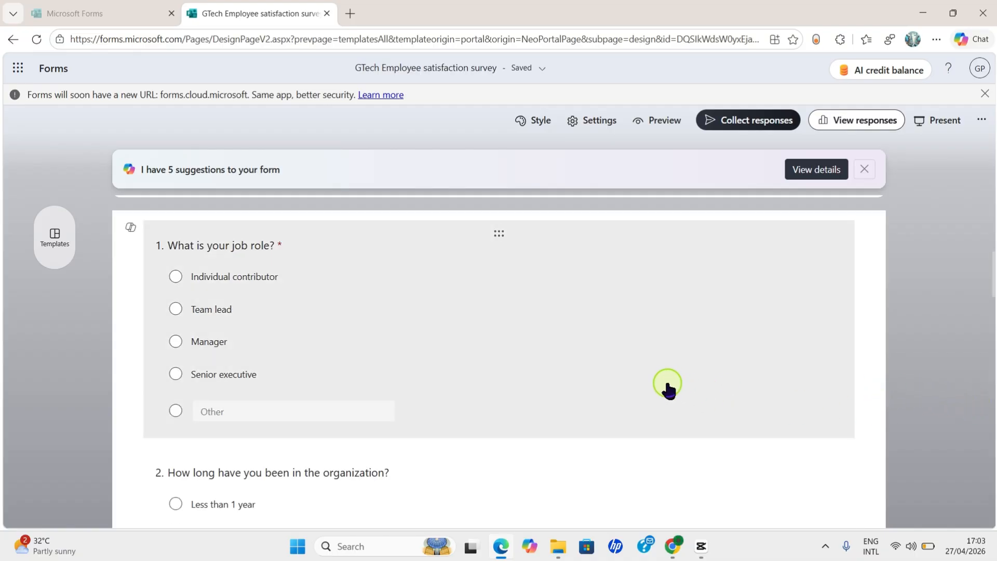
Add a required text question reading "What other things do you want?" at the end of the survey.
scroll(619, 394, "down", 5)
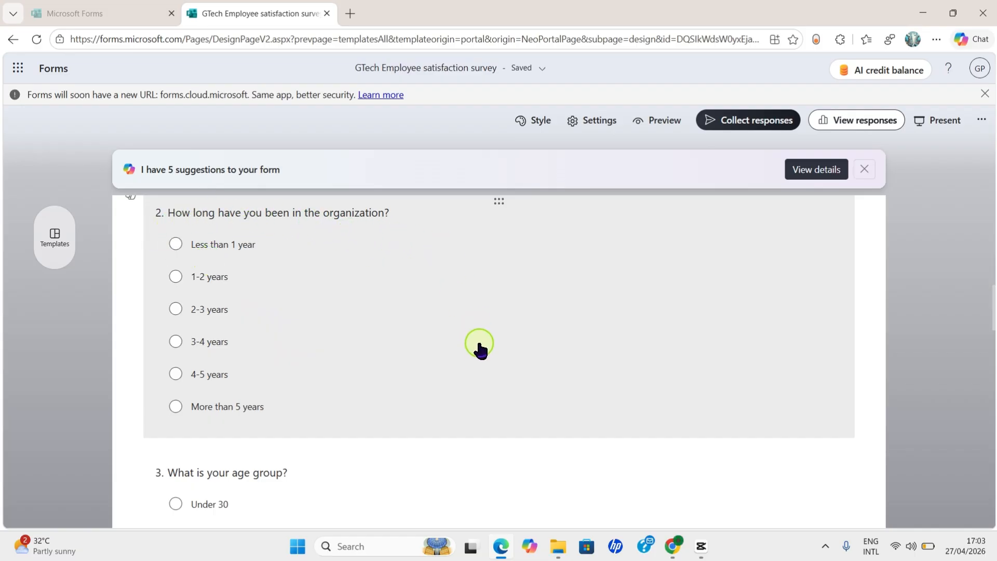
scroll(447, 410, "down", 3)
scroll(546, 426, "down", 20)
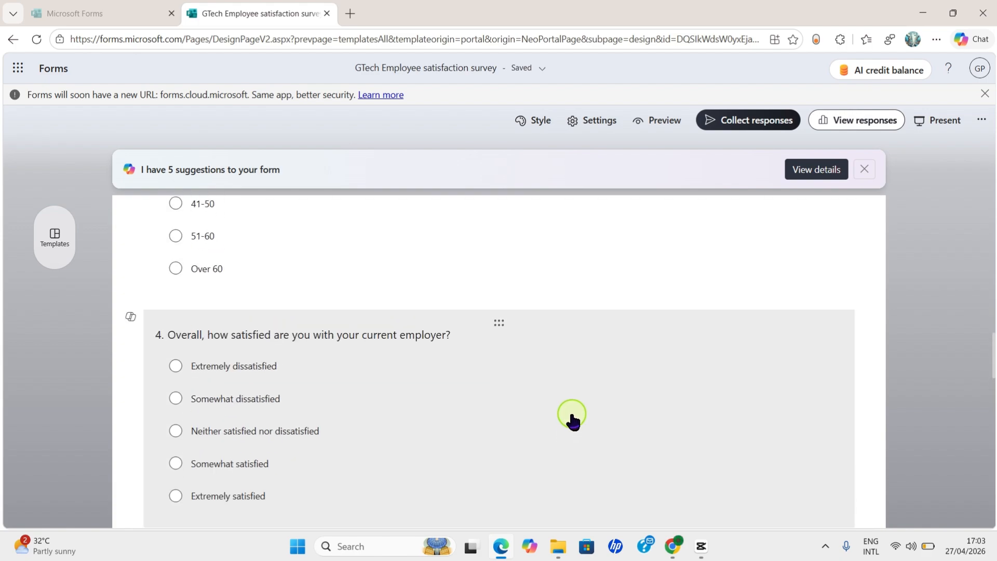
scroll(675, 444, "down", 5)
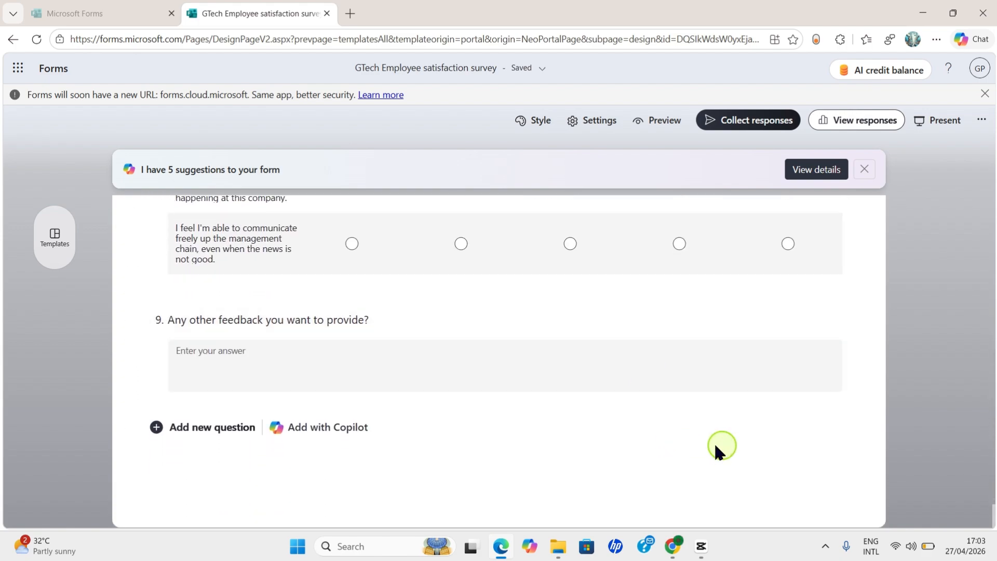
scroll(989, 493, "up", 5)
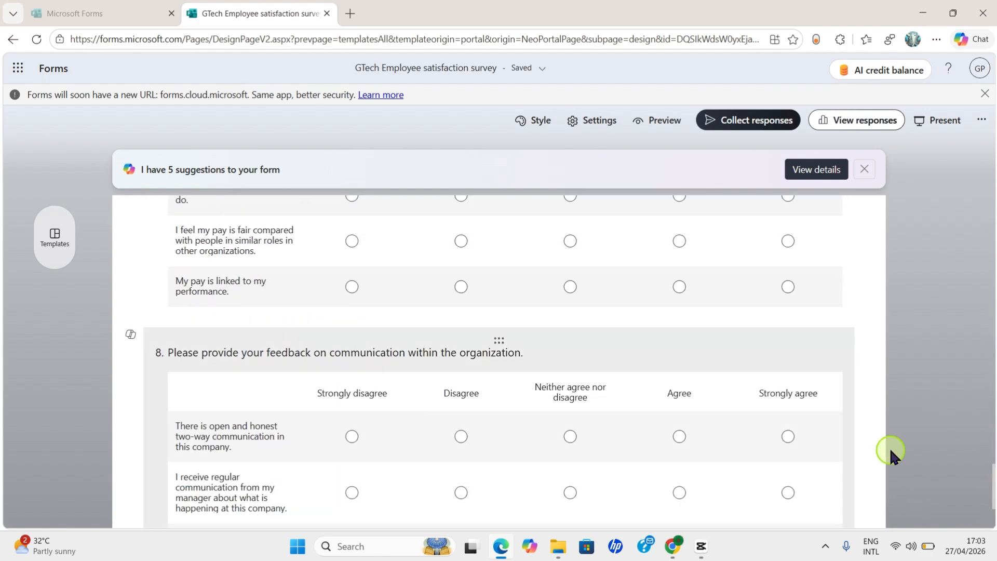
scroll(893, 445, "down", 5)
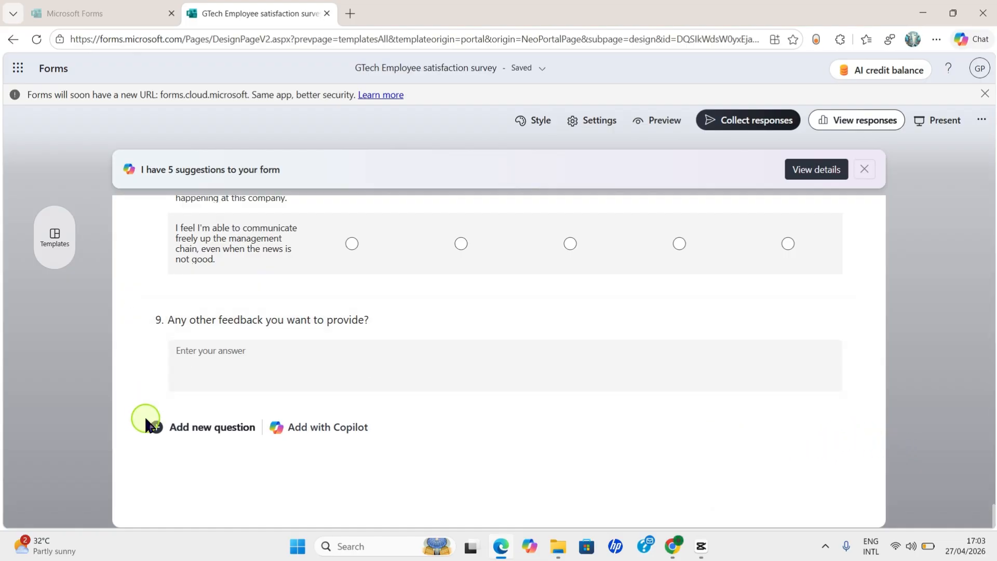
left_click(212, 435)
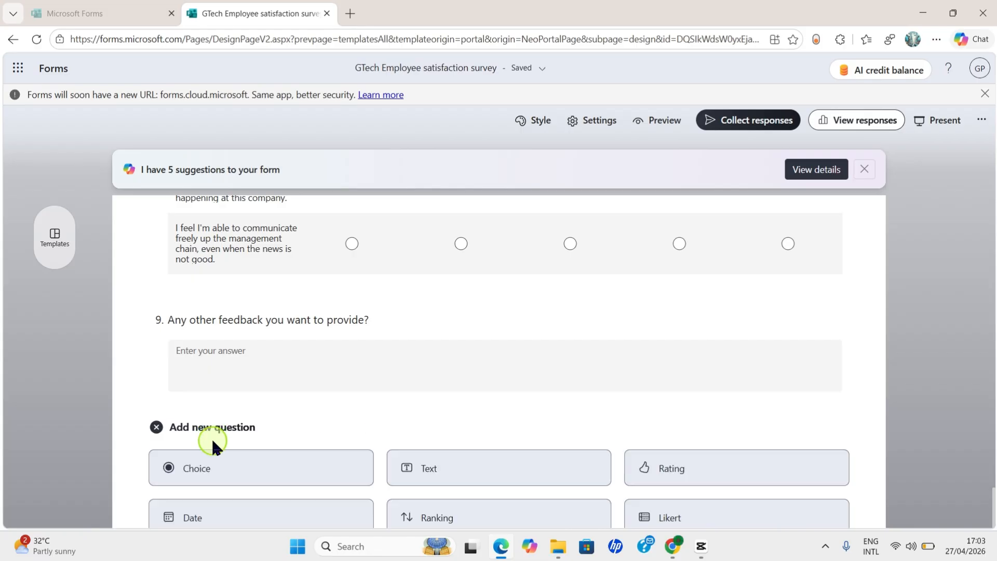
scroll(267, 439, "down", 3)
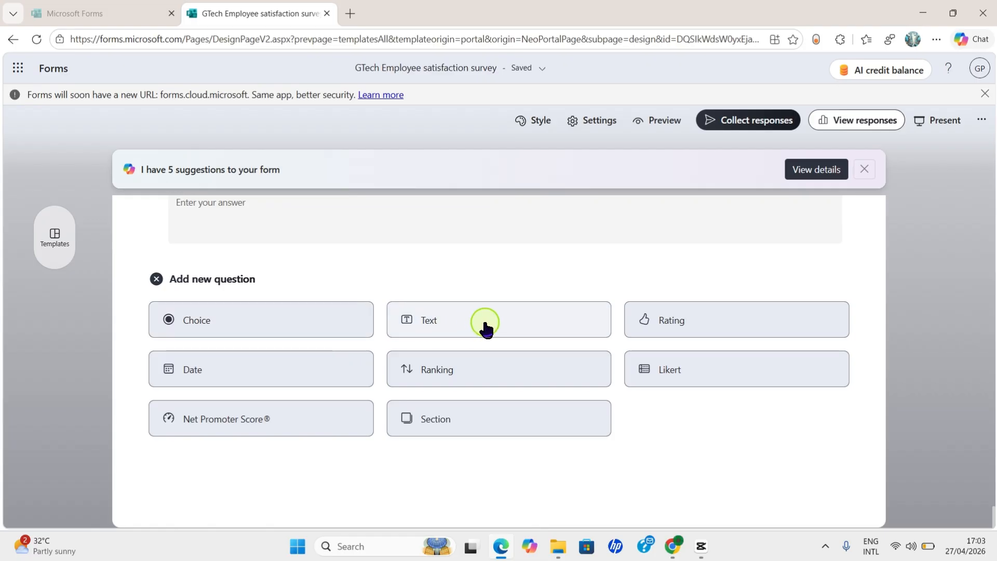
left_click(434, 322)
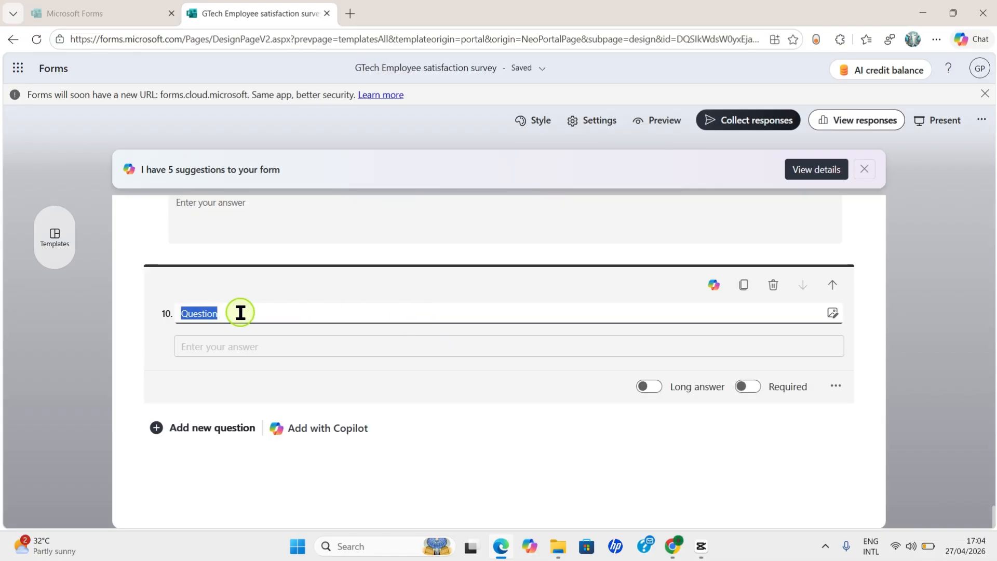
type("Wha")
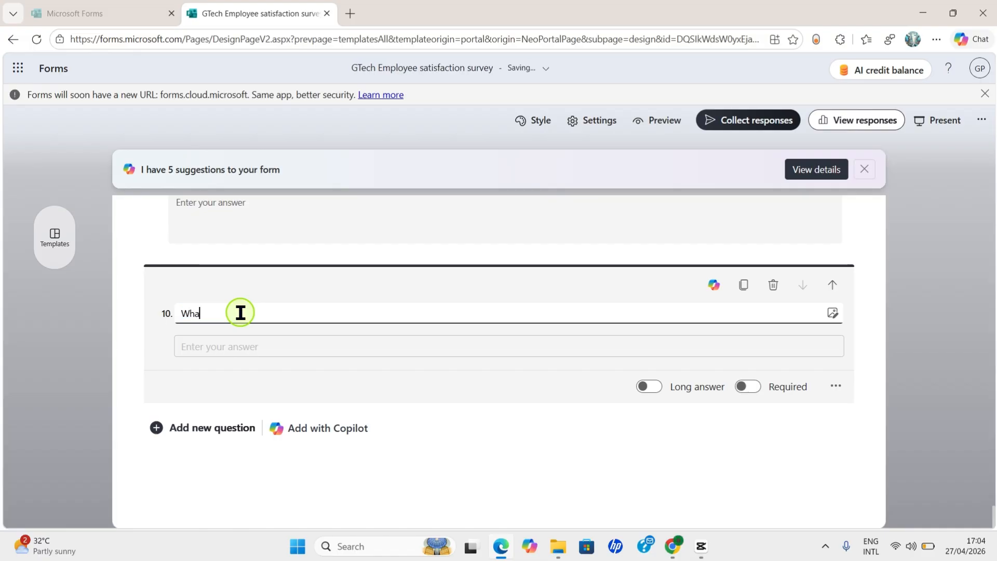
type("t other things do you want?")
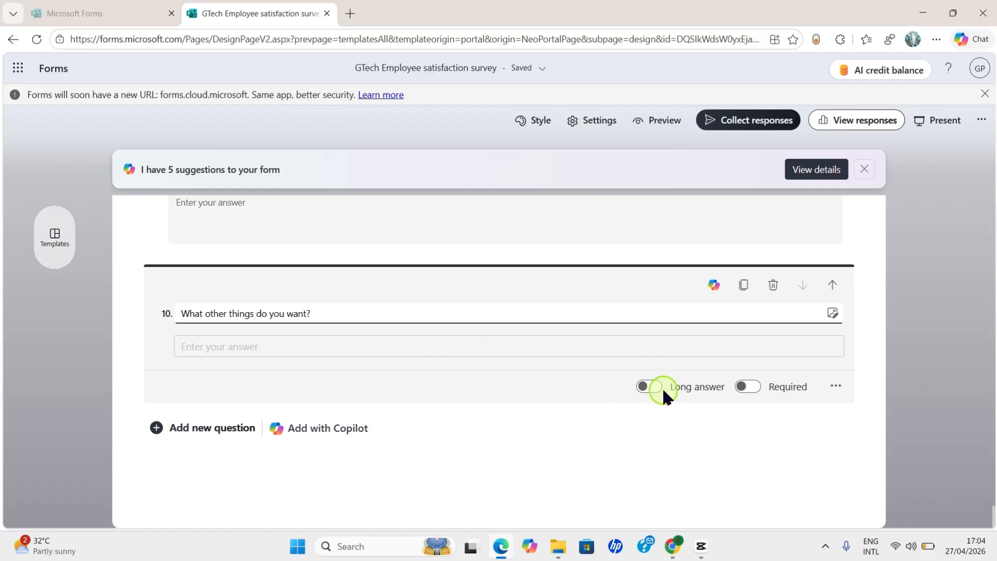
left_click(750, 388)
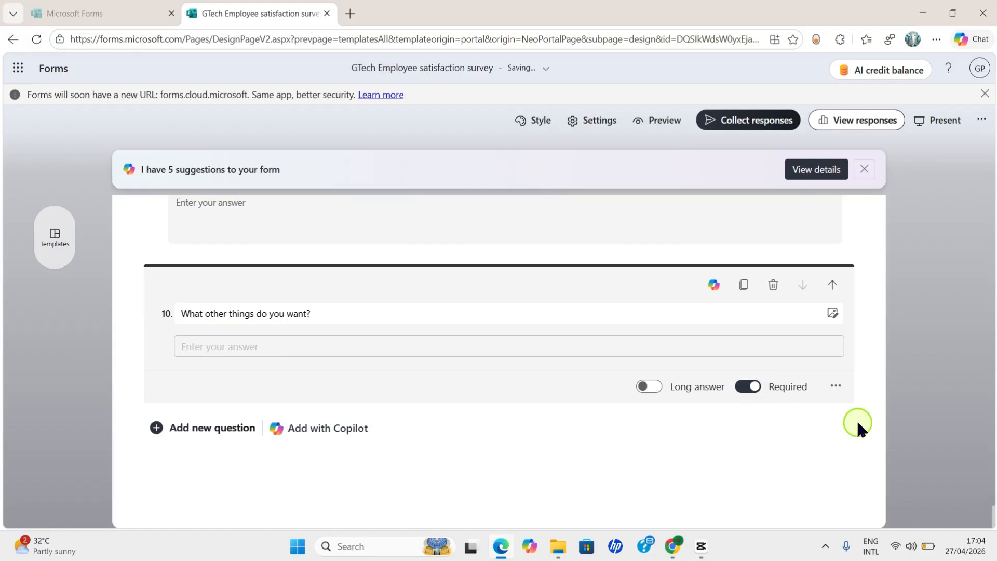
left_click(968, 381)
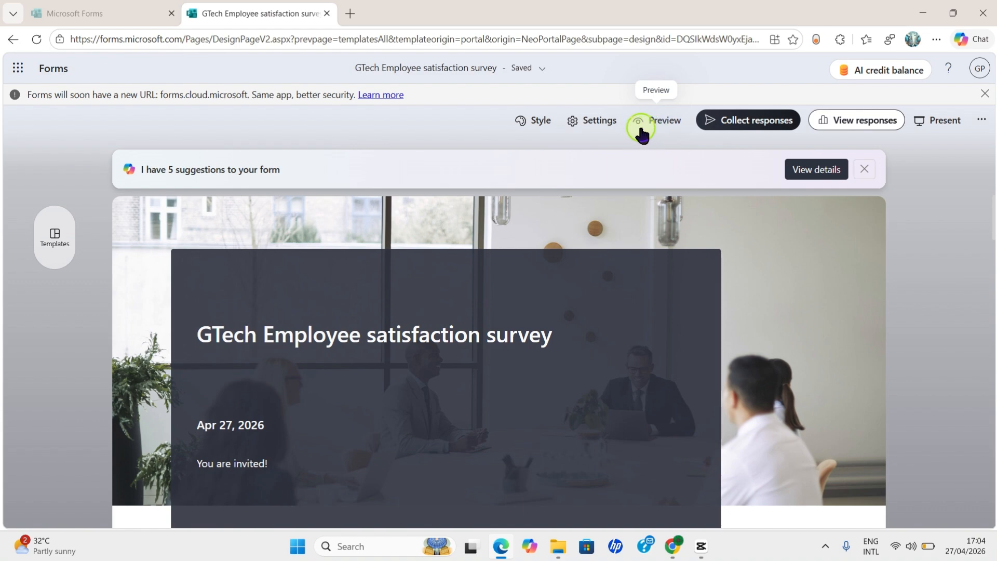
Preview the survey's cover page as it appears on a computer.
left_click(638, 125)
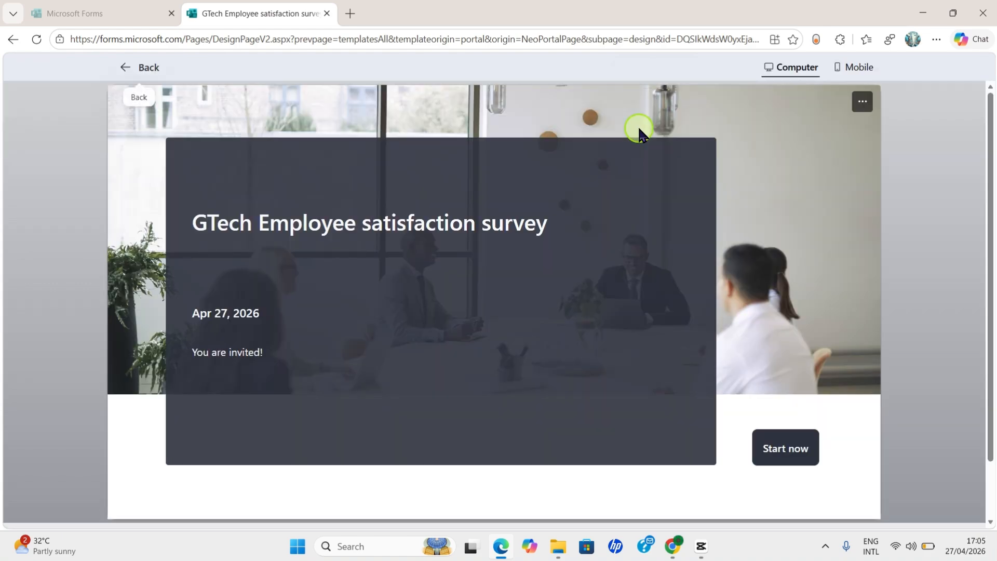
scroll(523, 266, "down", 2)
scroll(650, 378, "up", 1)
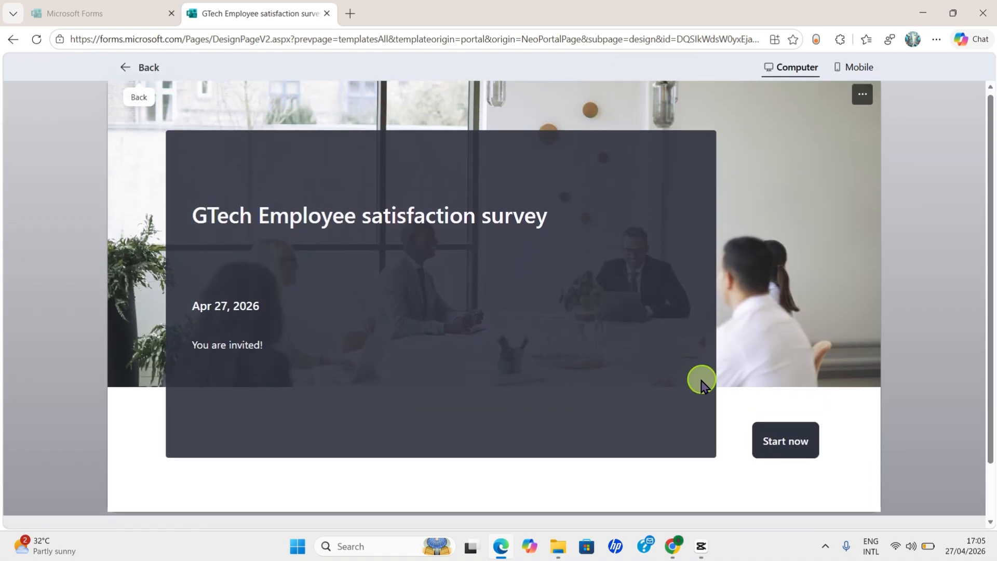
scroll(810, 382, "down", 2)
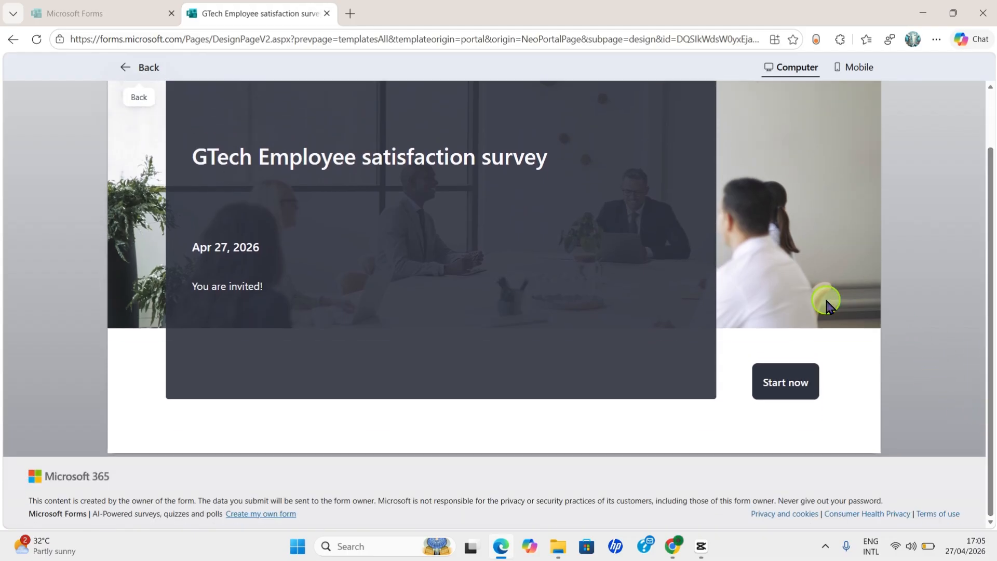
scroll(462, 231, "up", 2)
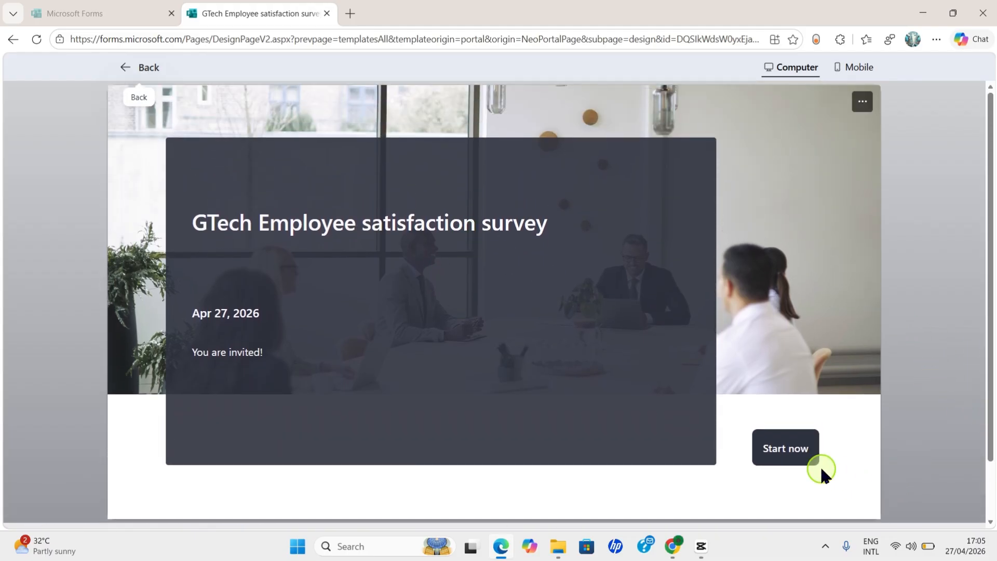